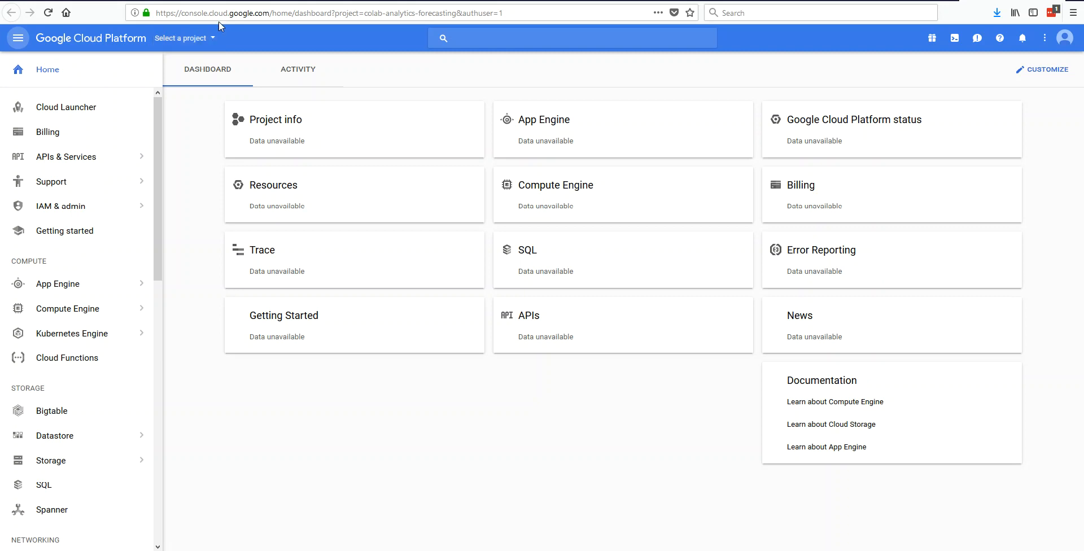
# Reload the Cloud console dashboard page for the colab-analytics-forecasting project.
pyautogui.click(221, 13)
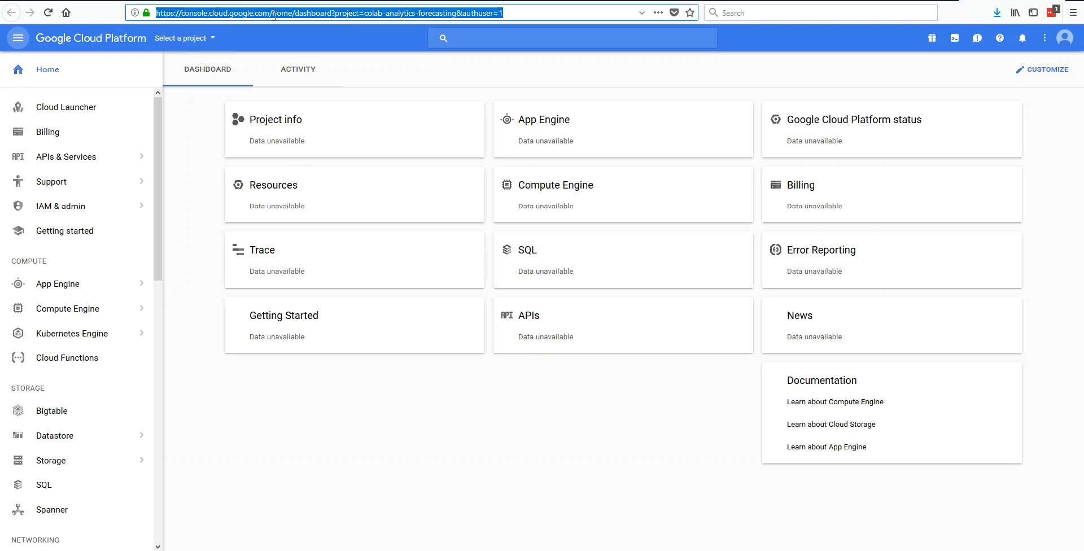
pyautogui.press('Return')
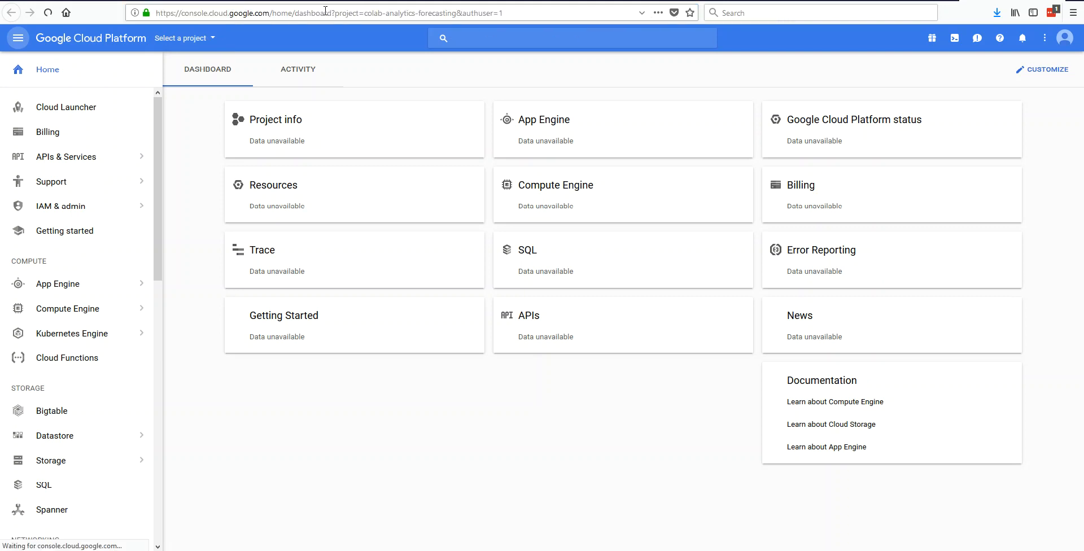
pyautogui.click(272, 12)
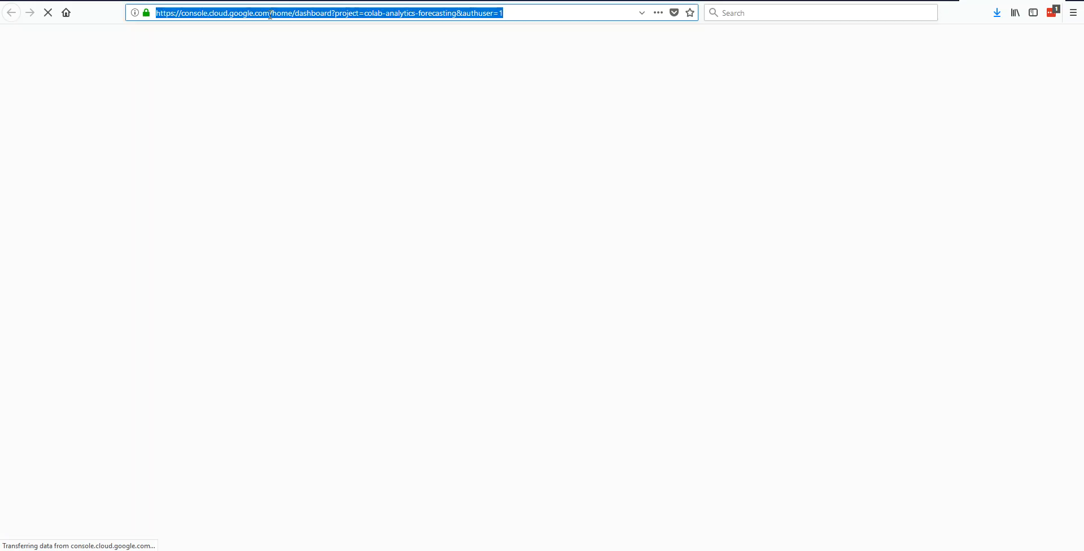
pyautogui.click(270, 14)
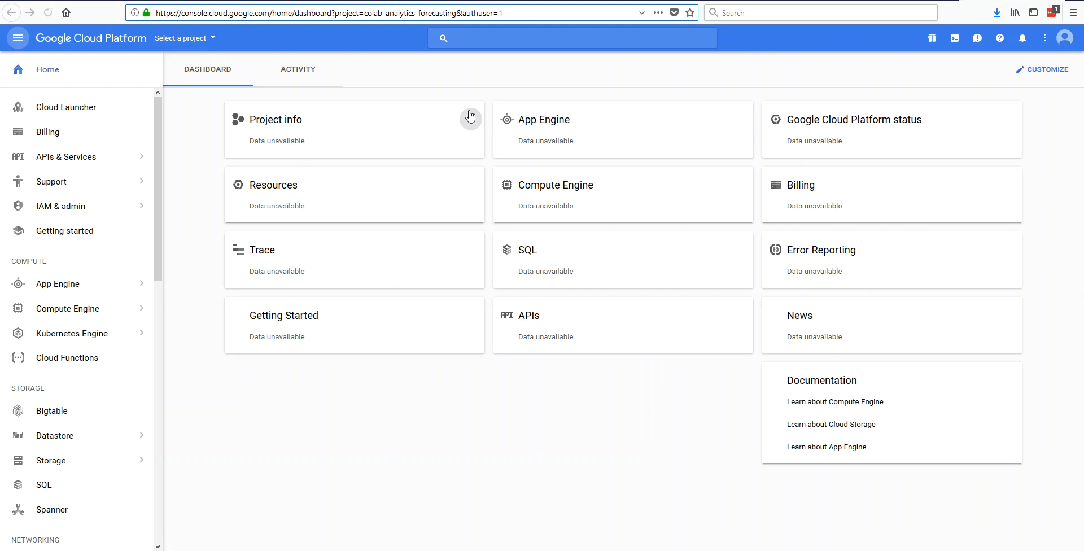
# Create a new cloud project named My Cool Python Project.
pyautogui.click(193, 41)
pyautogui.click(730, 164)
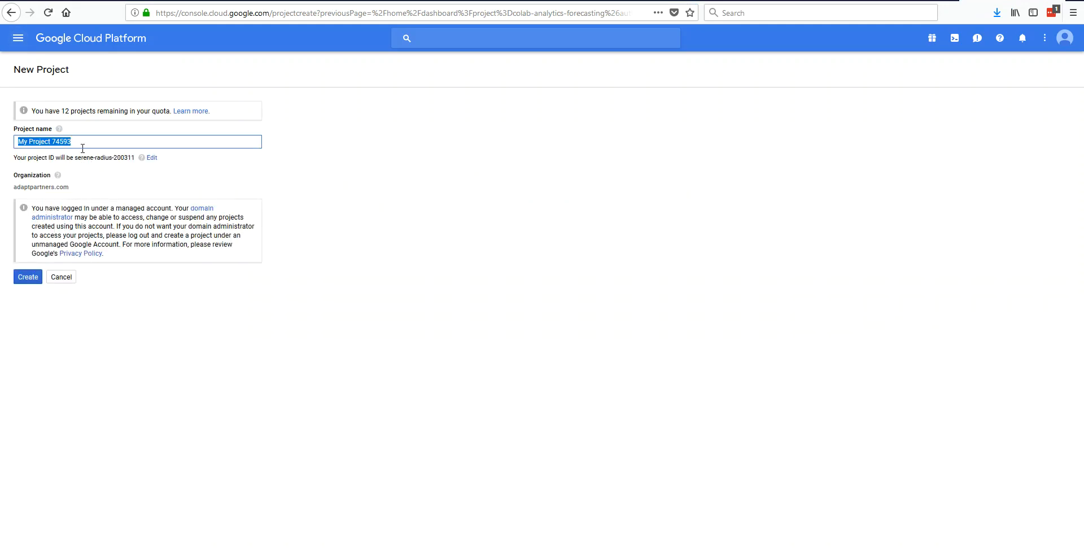
pyautogui.write('My')
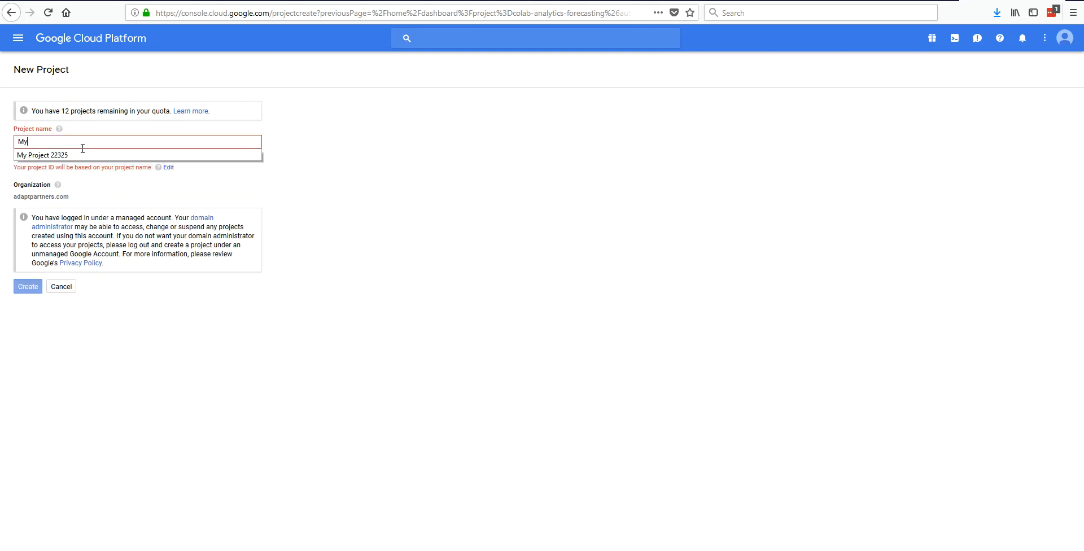
pyautogui.write(' Cool P')
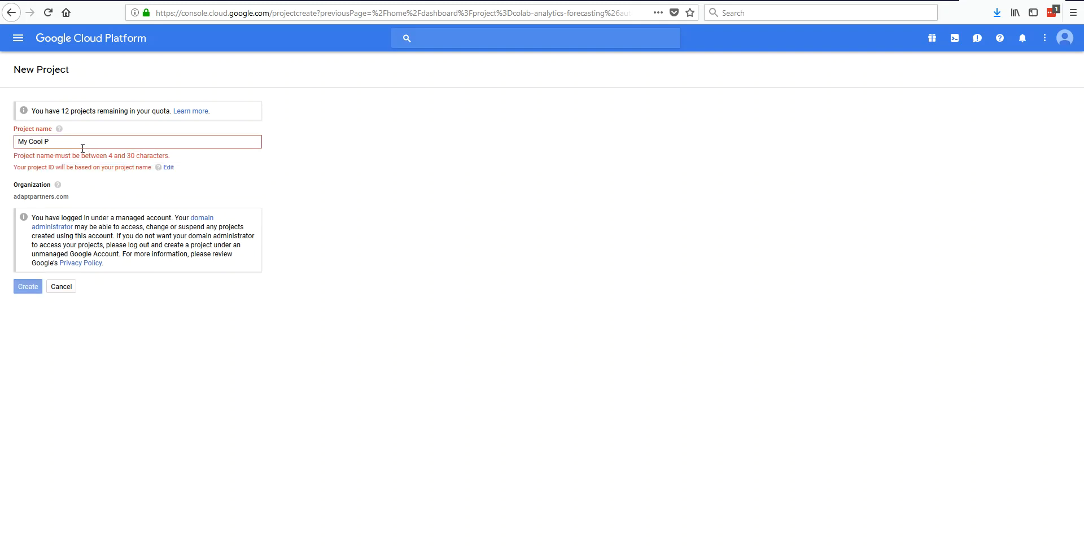
pyautogui.write('ython Pro')
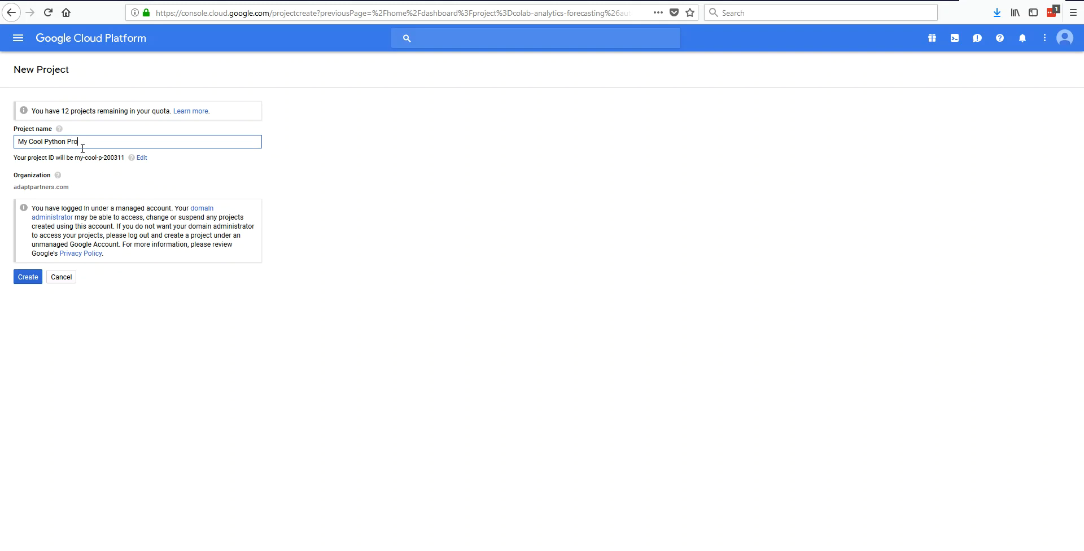
pyautogui.write('ject')
pyautogui.click(28, 277)
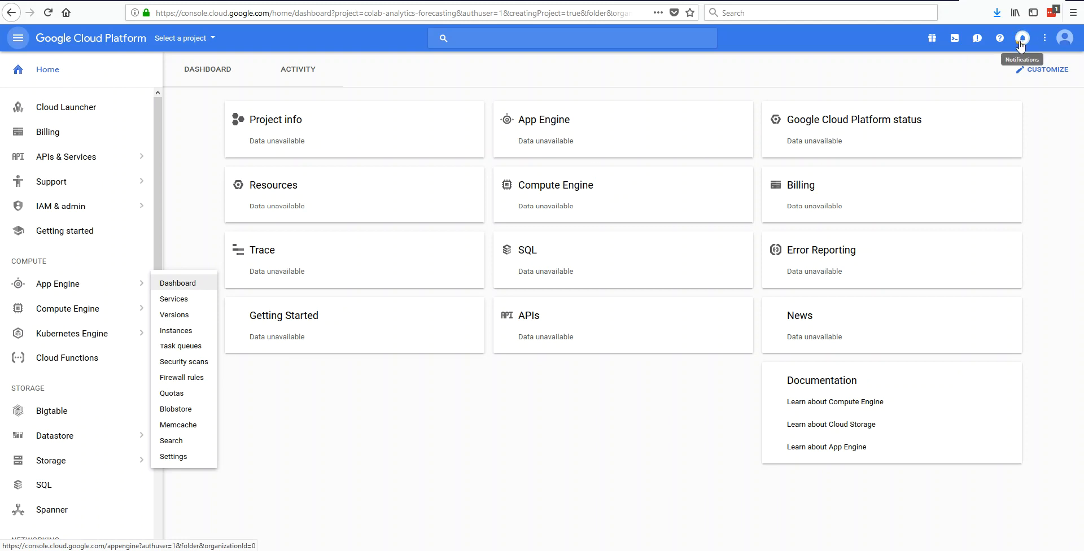
# Switch the console to My Cool Python Project in the adaptpartners.com organization.
pyautogui.click(203, 41)
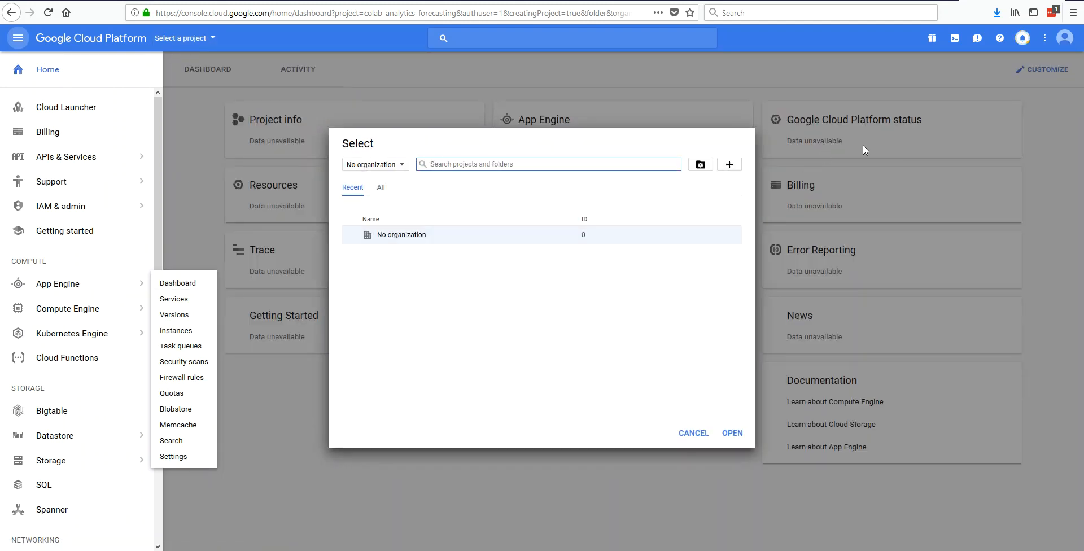
pyautogui.click(814, 66)
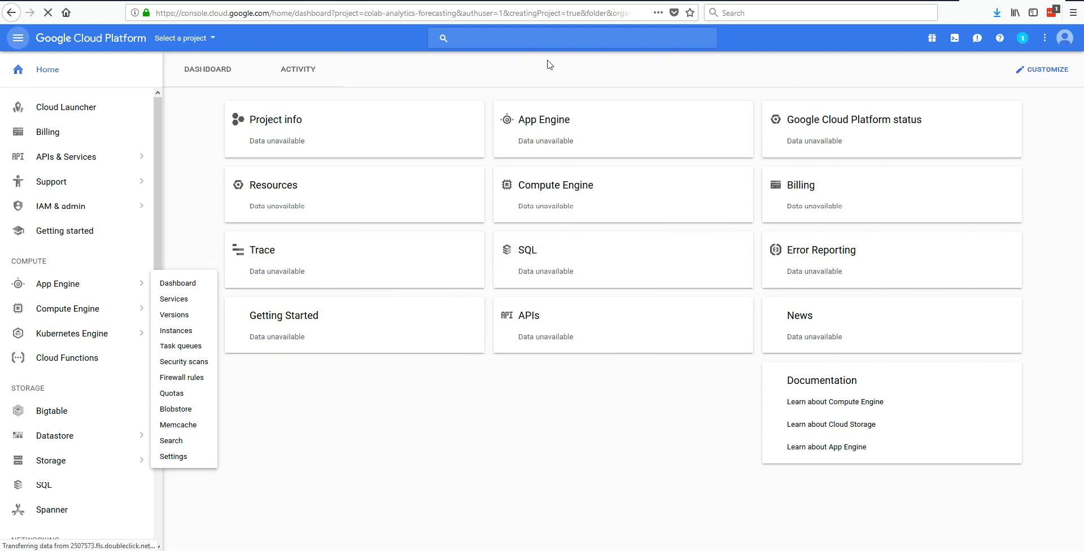
pyautogui.click(195, 37)
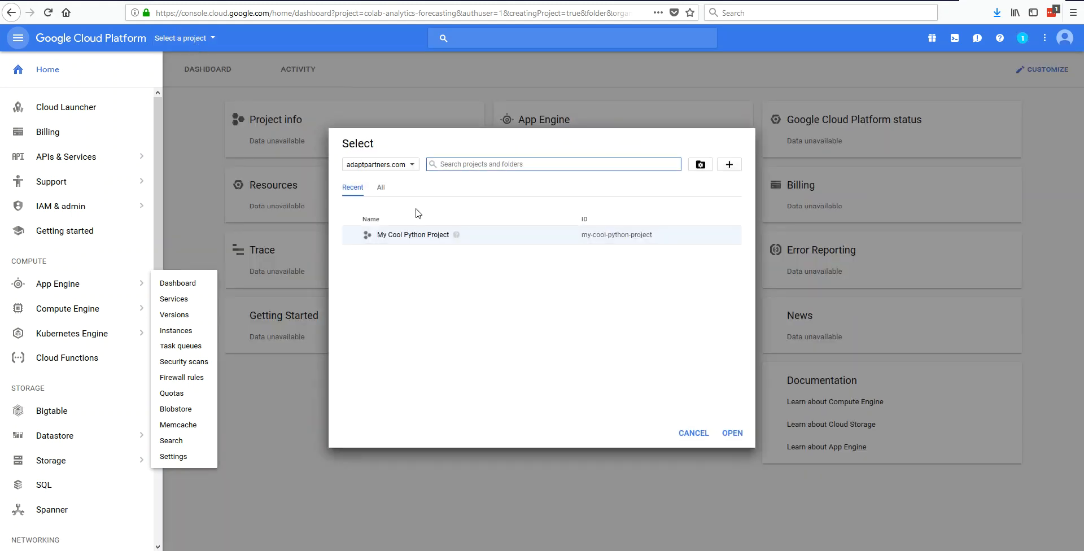
pyautogui.click(412, 236)
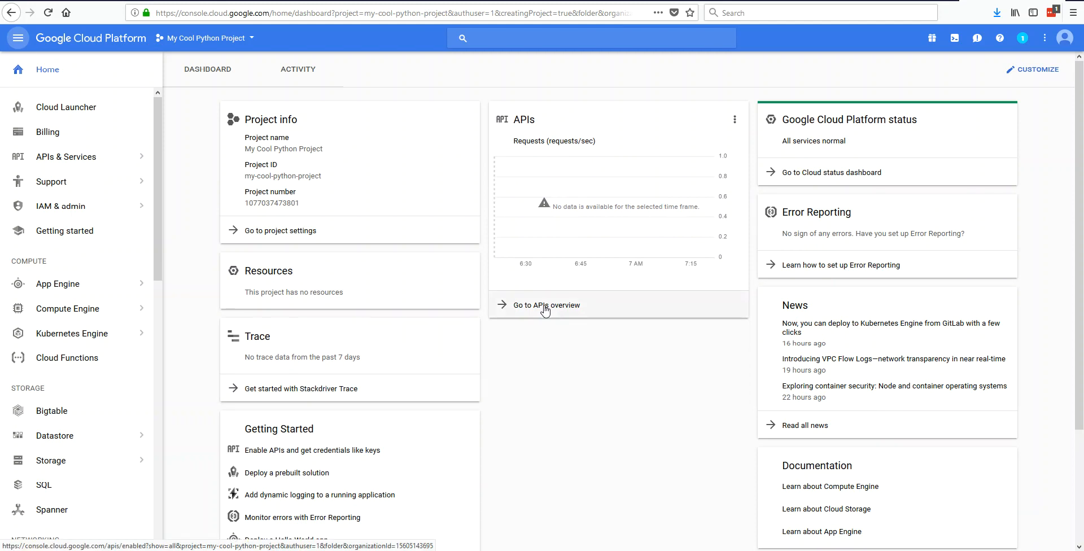
# Search the API library for Google Analytics and enable the Google Analytics Reporting API for the project.
pyautogui.click(545, 307)
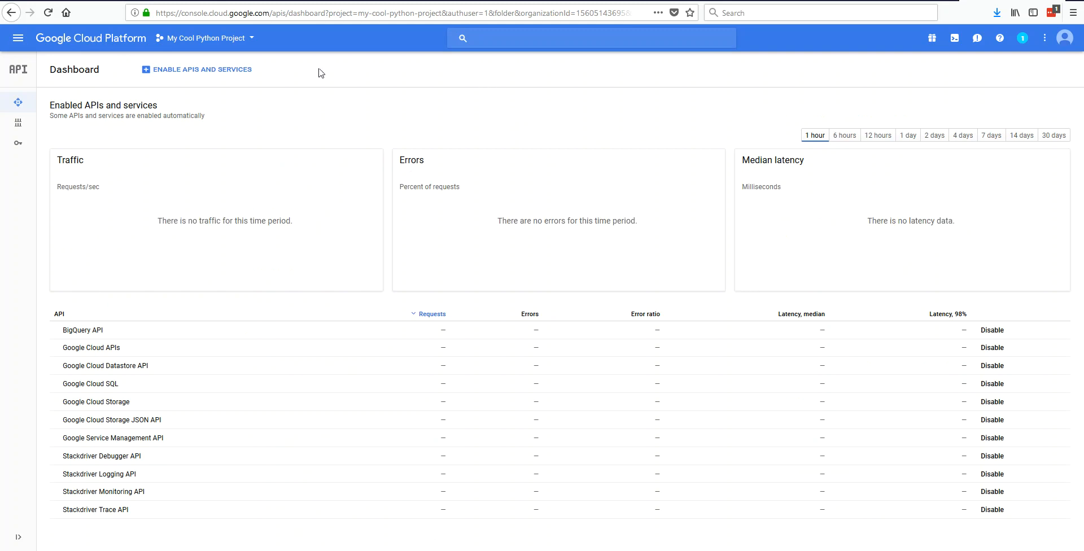
pyautogui.click(202, 74)
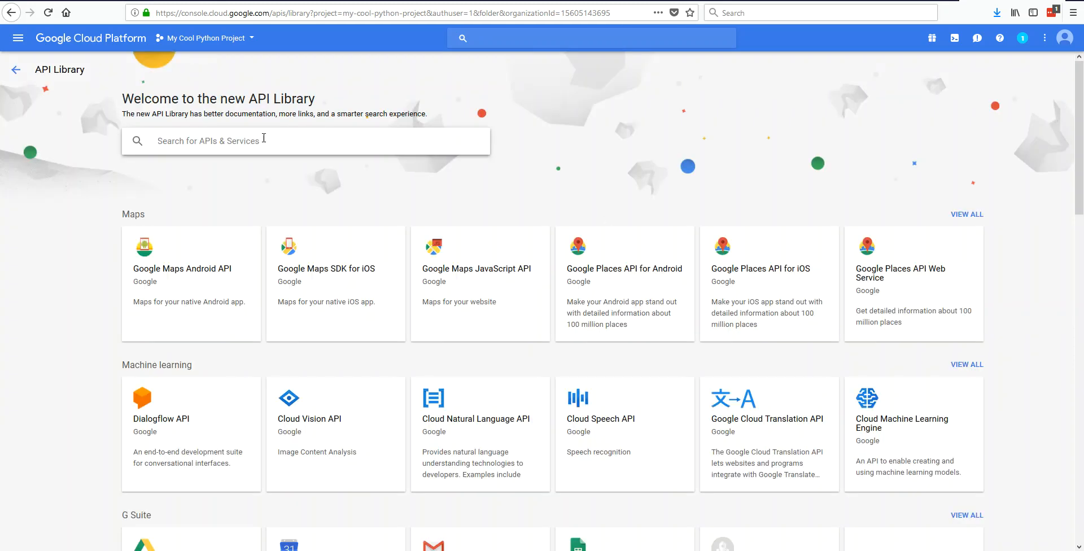
pyautogui.write('Google Analytics')
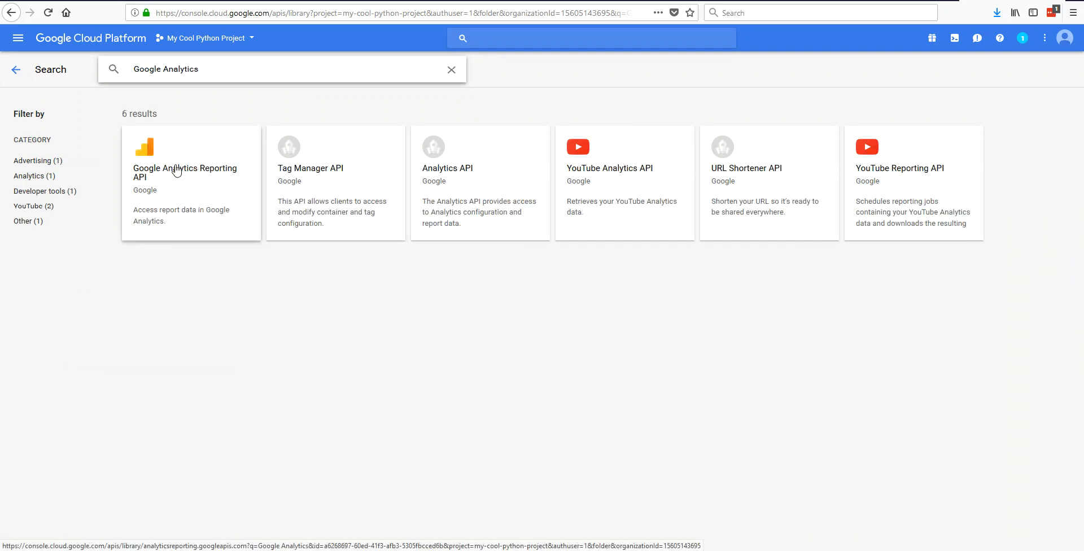
pyautogui.click(167, 172)
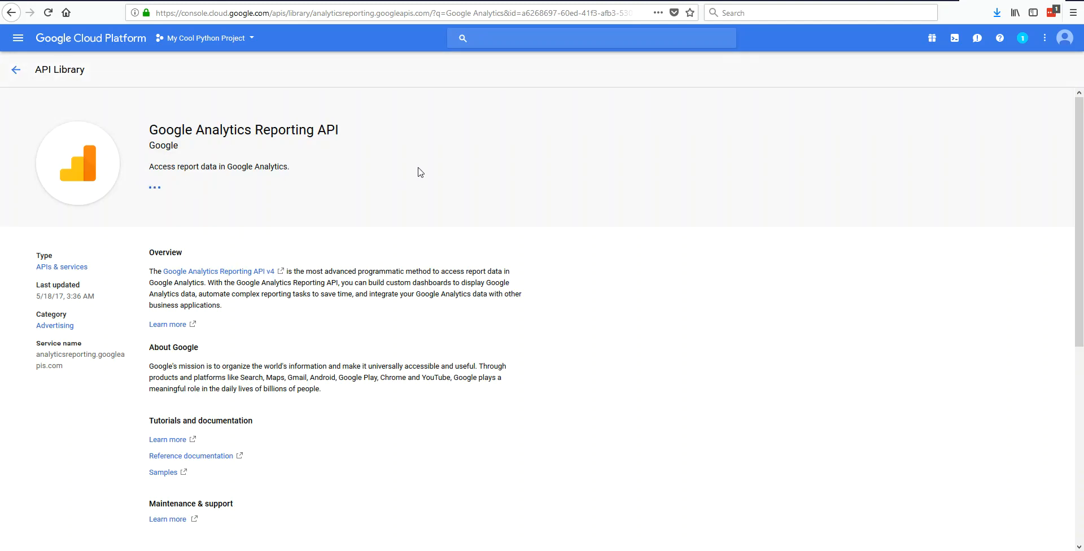
pyautogui.click(175, 194)
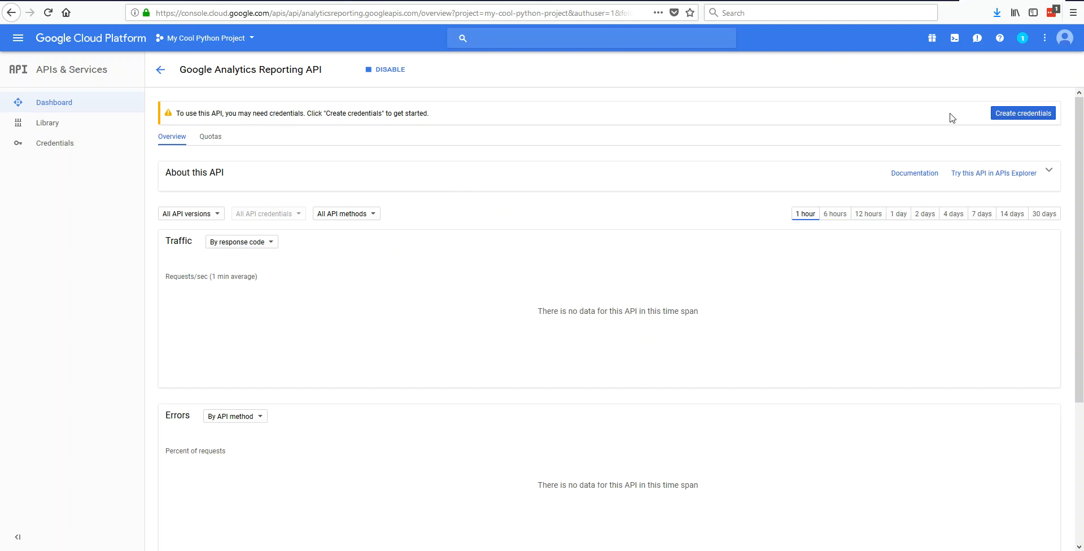
# Start creating credentials for the API, called from Other UI (e.g. Windows, CLI tool) and accessing User data.
pyautogui.click(1015, 116)
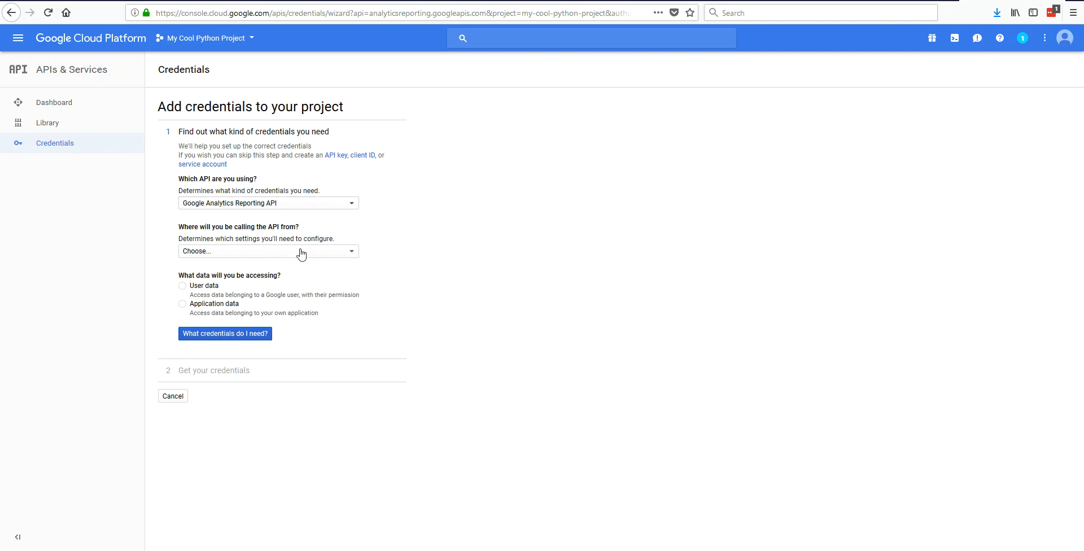
pyautogui.click(341, 254)
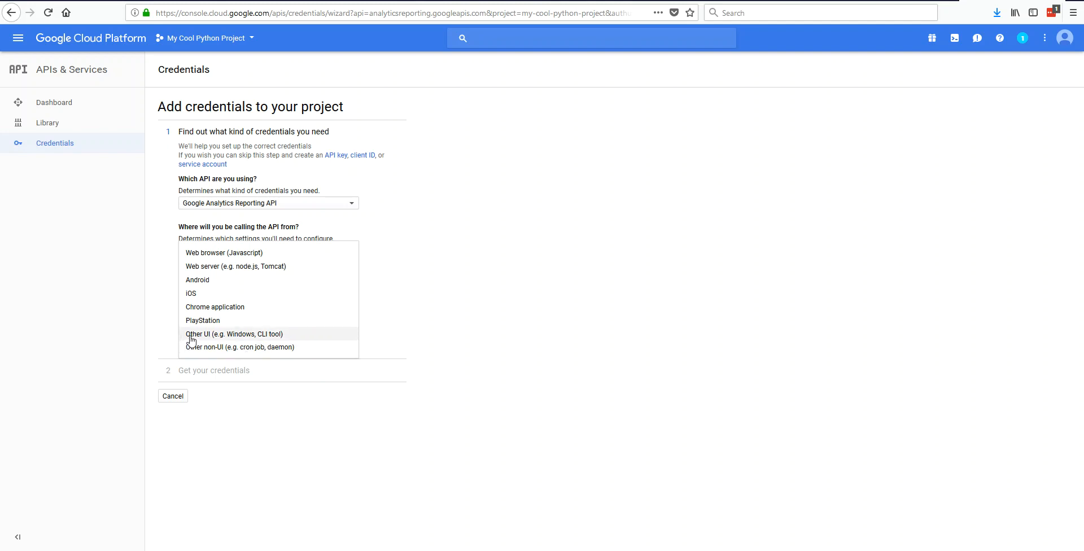
pyautogui.click(225, 335)
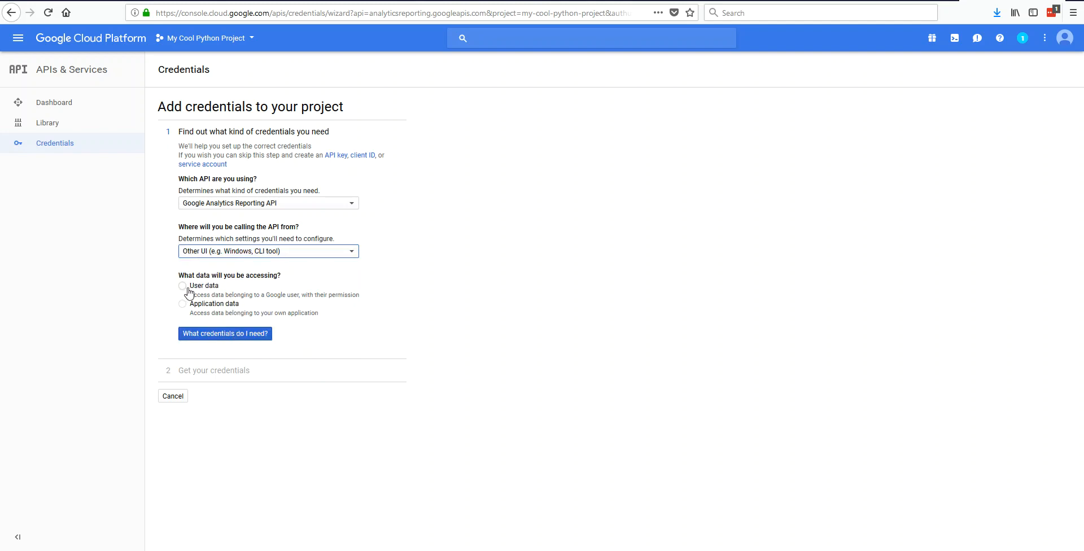
pyautogui.click(184, 288)
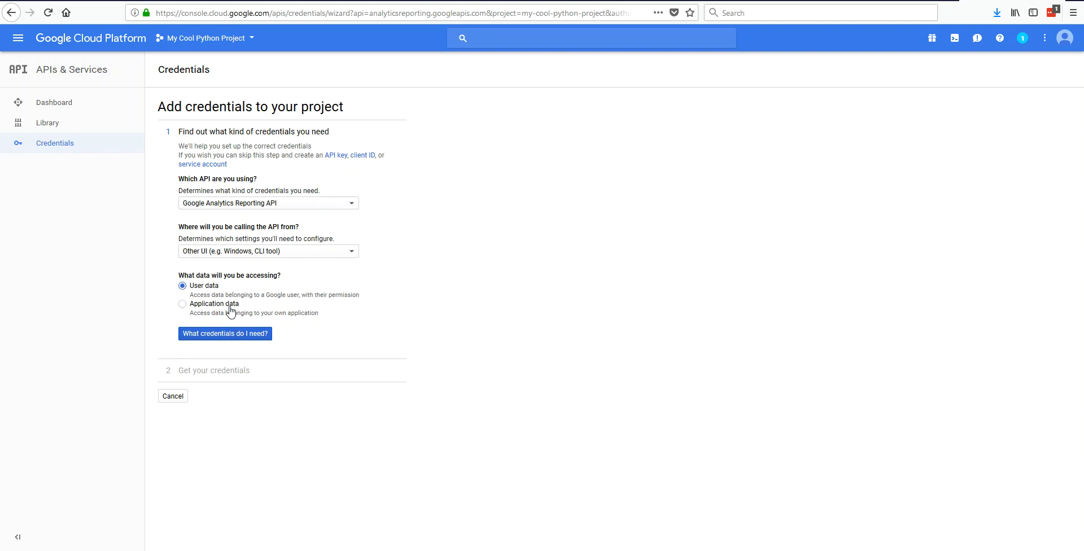
pyautogui.click(226, 333)
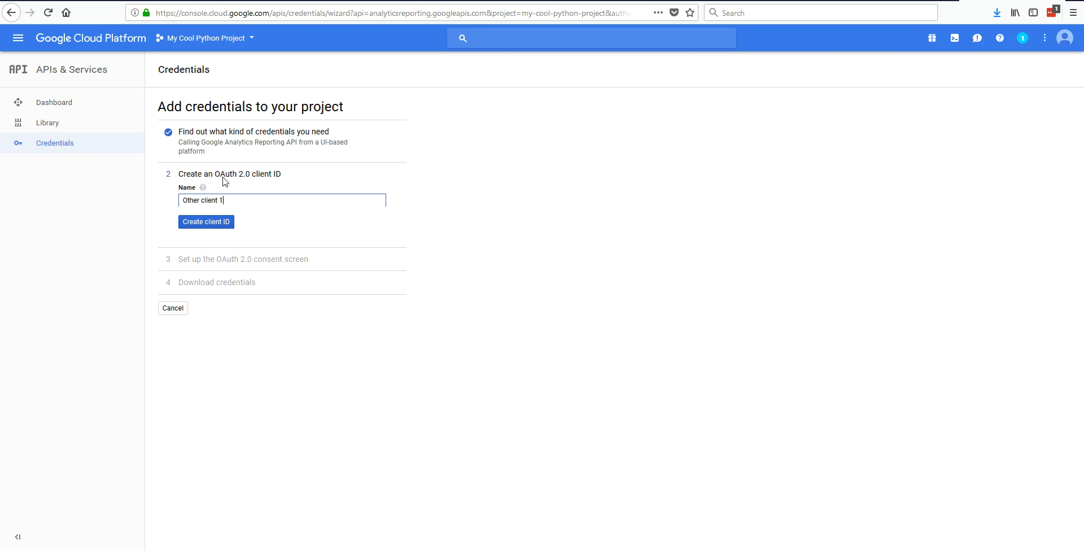
# Create the OAuth 2.0 client ID with the name Python-Notebook.
pyautogui.tripleClick(233, 207)
pyautogui.write('Python-Notebook')
pyautogui.click(227, 222)
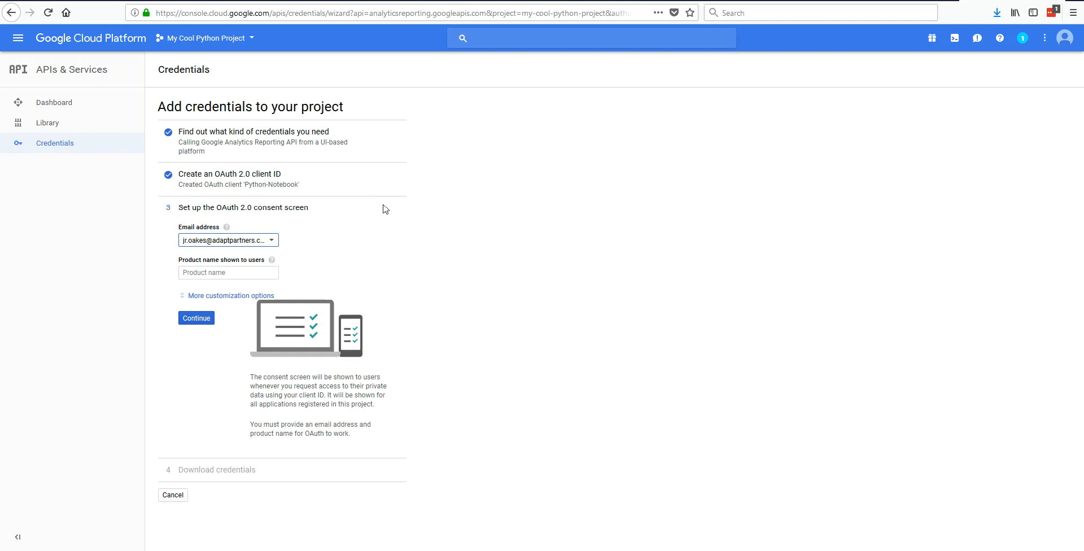
# Set up the OAuth consent screen with the product name My Cool Python Project, leaving the optional customization fields empty.
pyautogui.click(272, 242)
pyautogui.click(274, 243)
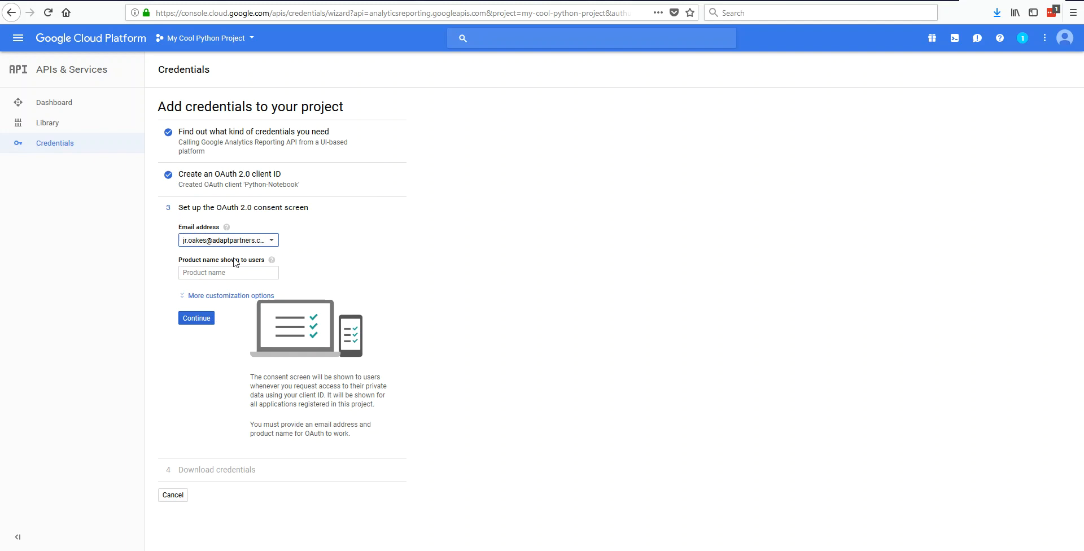
pyautogui.click(211, 272)
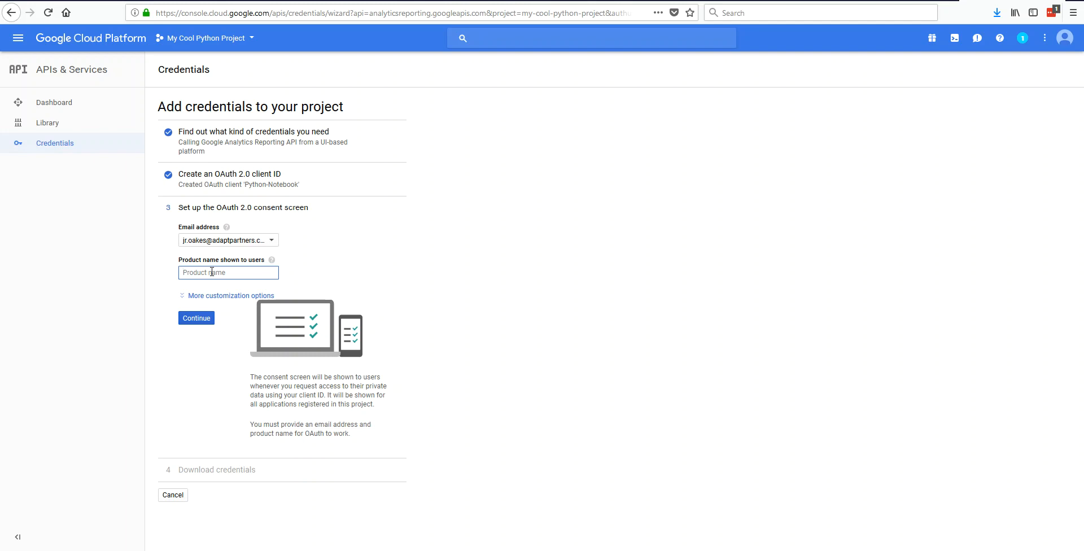
pyautogui.write('My Cool Python Project')
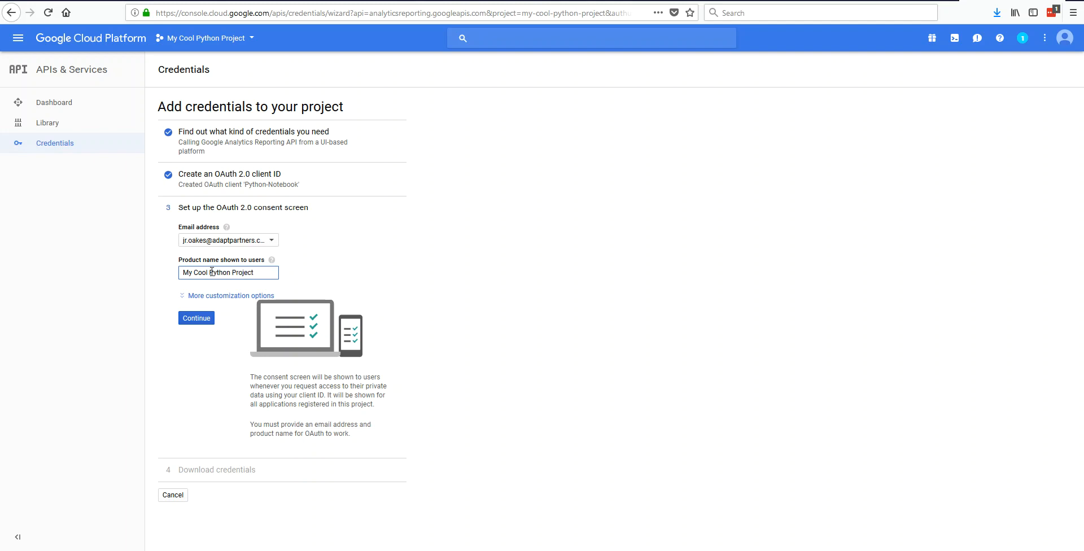
pyautogui.click(234, 297)
pyautogui.scroll(-3, 310, 317)
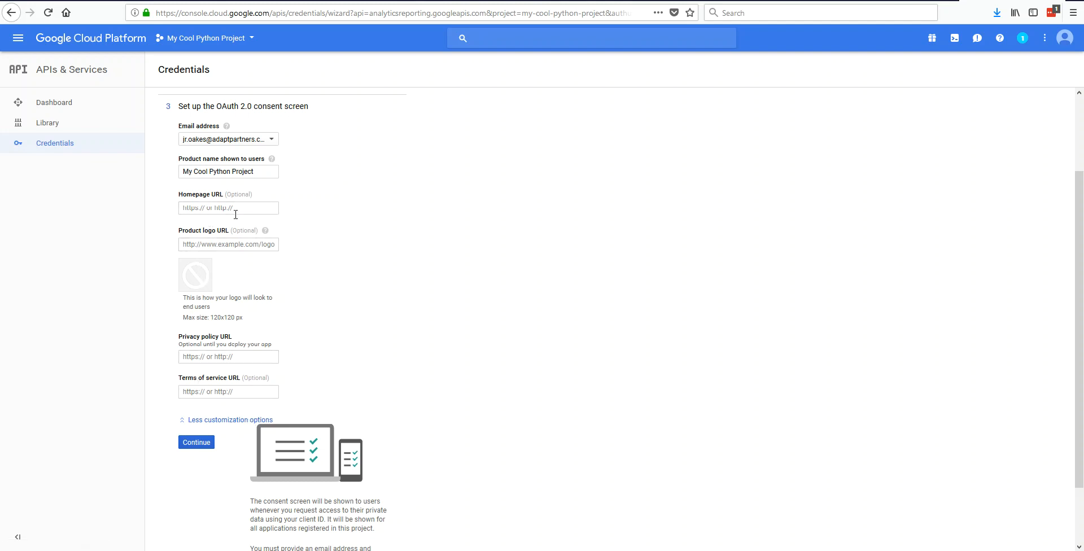
pyautogui.click(242, 422)
pyautogui.click(197, 319)
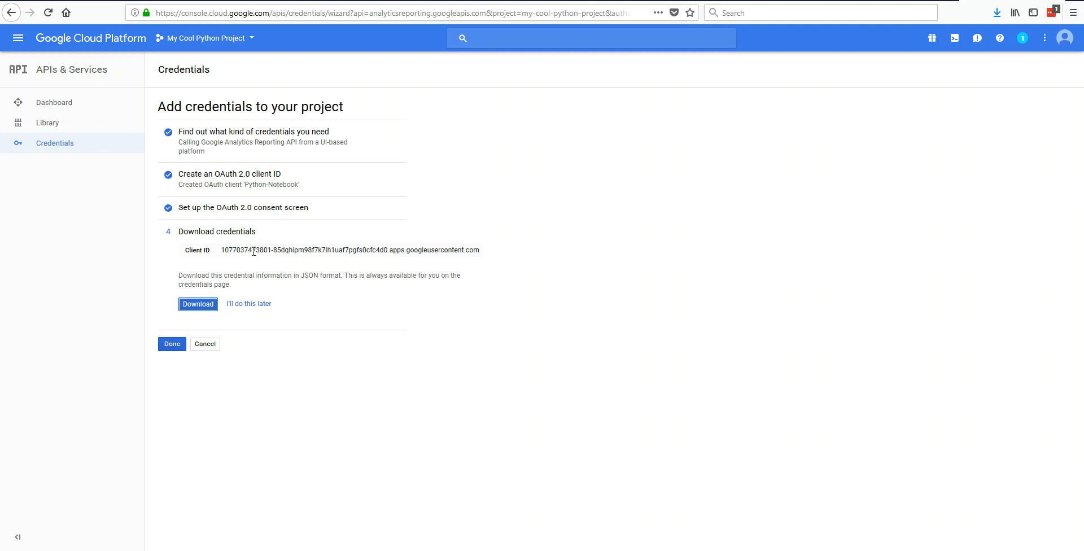
# Download the client credentials JSON file and open it with Notepad++.
pyautogui.click(204, 310)
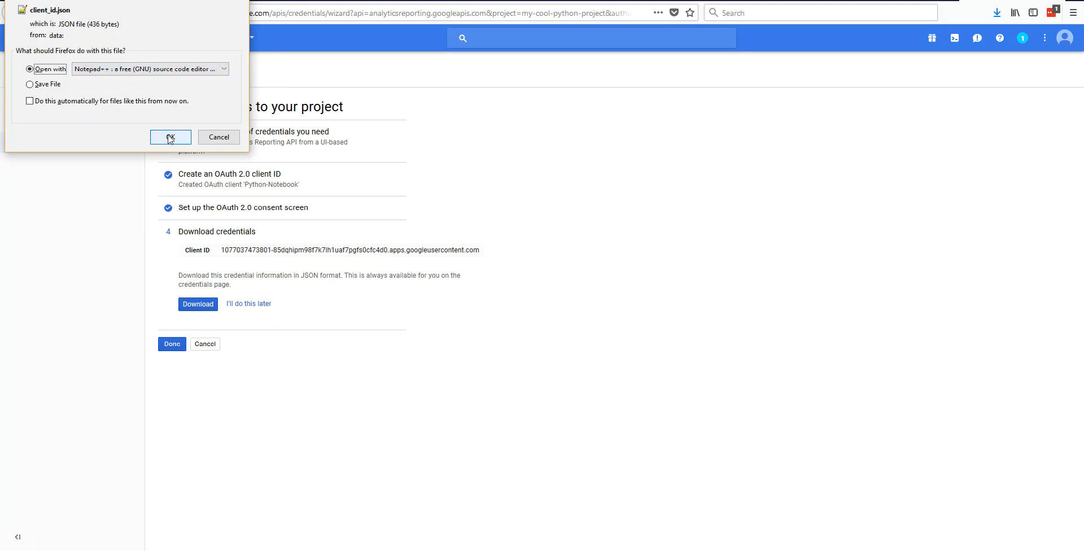
pyautogui.click(170, 137)
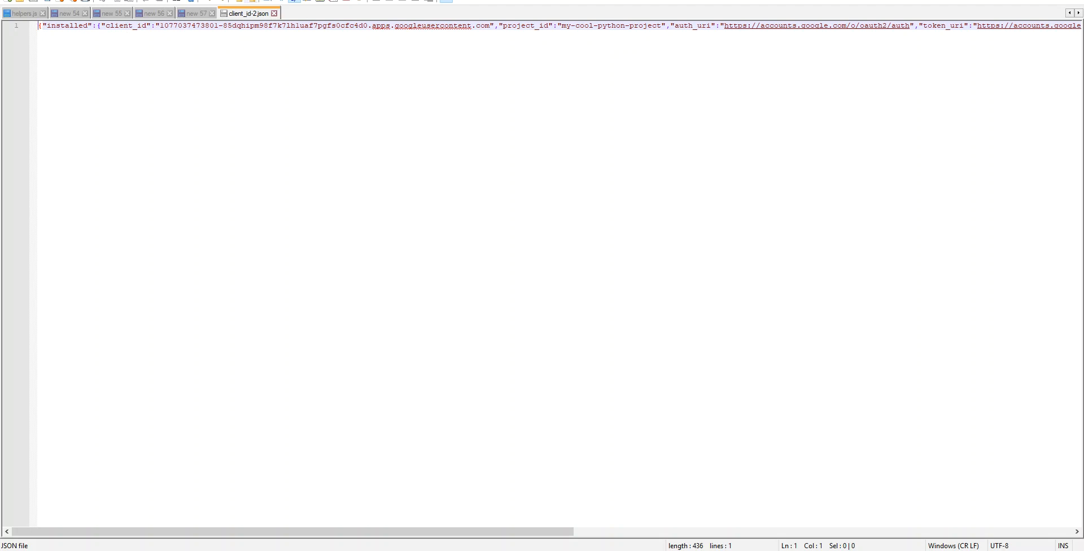
# Examine the client_id and client_secret values in the JSON file by highlighting each, and restore the editor to a smaller window.
pyautogui.moveTo(161, 27); pyautogui.dragTo(2, 25)
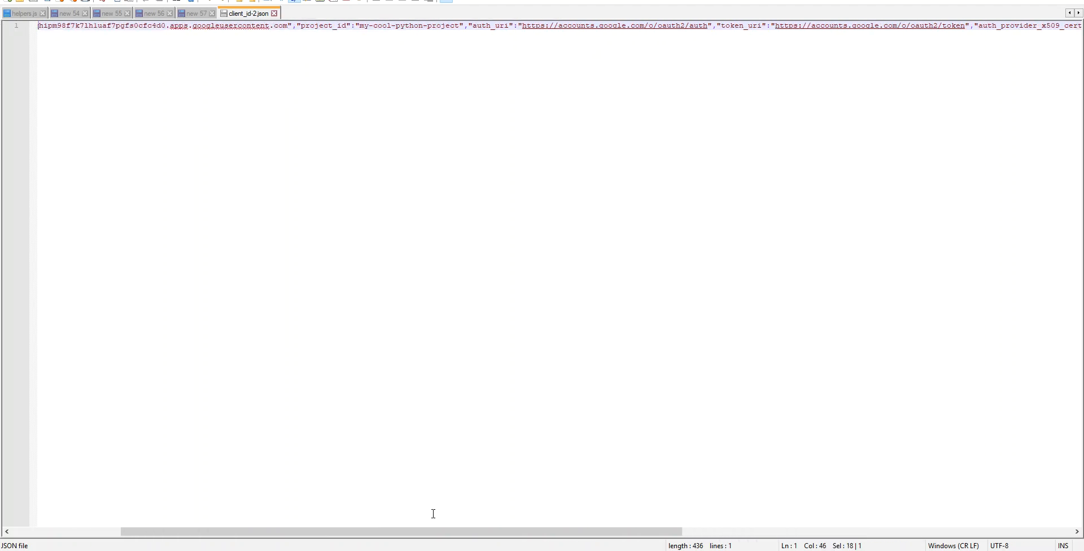
pyautogui.moveTo(438, 533); pyautogui.dragTo(331, 514)
pyautogui.click(113, 27)
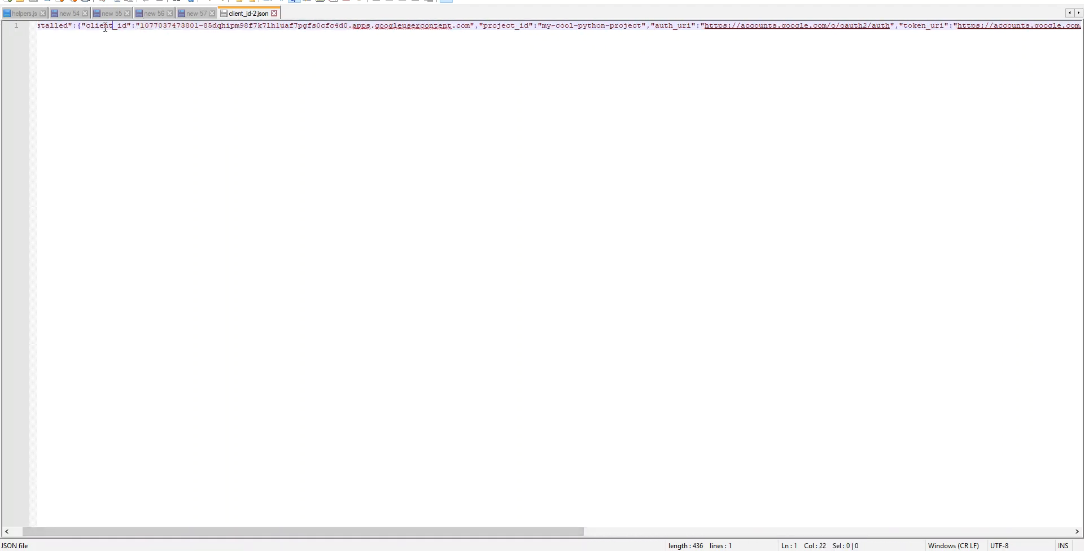
pyautogui.click(141, 26)
pyautogui.keyDown('shift'); pyautogui.click(476, 27); pyautogui.keyUp('shift')
pyautogui.moveTo(416, 533); pyautogui.dragTo(1009, 516)
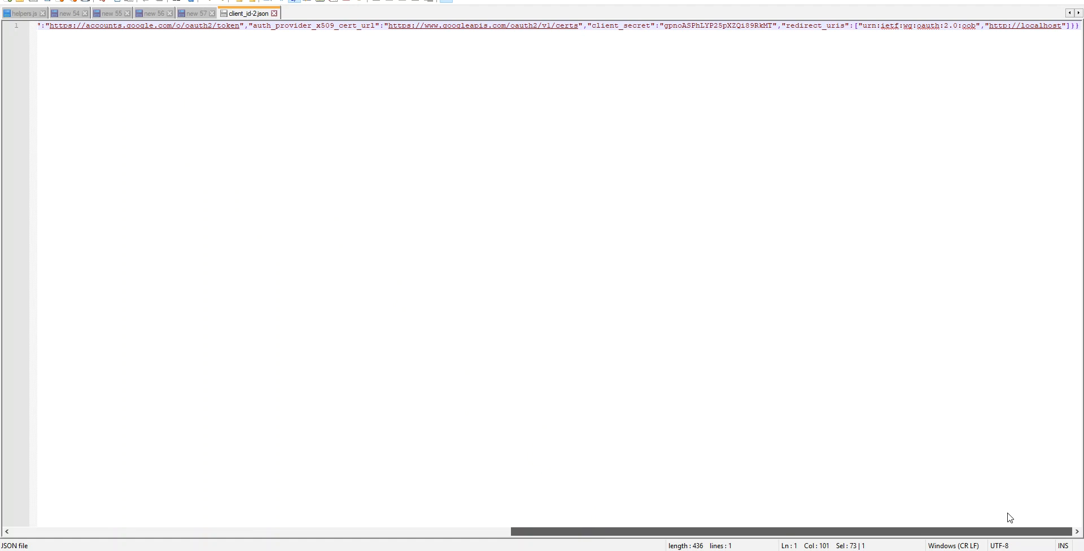
pyautogui.moveTo(779, 27); pyautogui.dragTo(665, 28)
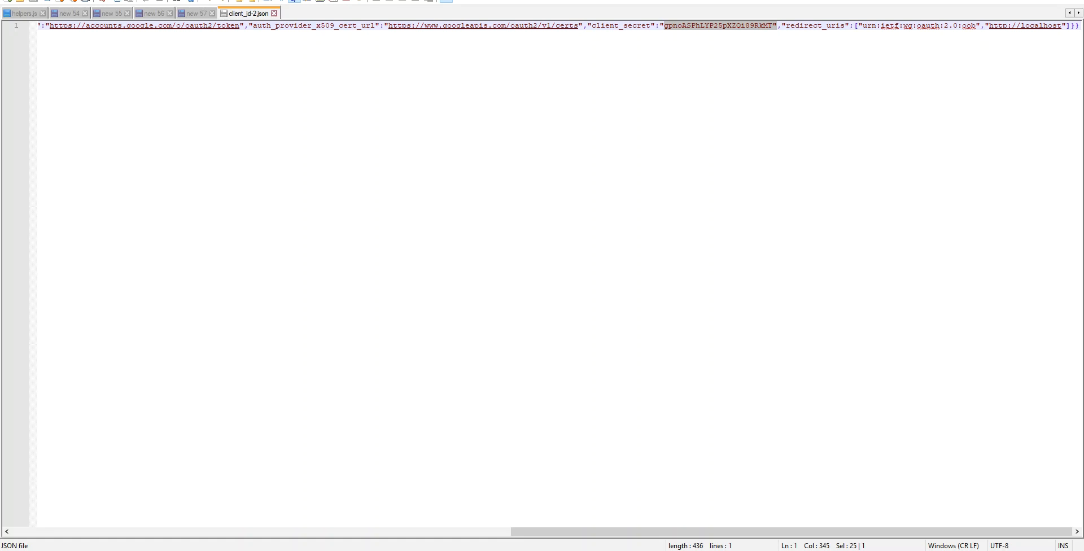
pyautogui.moveTo(713, 0); pyautogui.dragTo(595, 16)
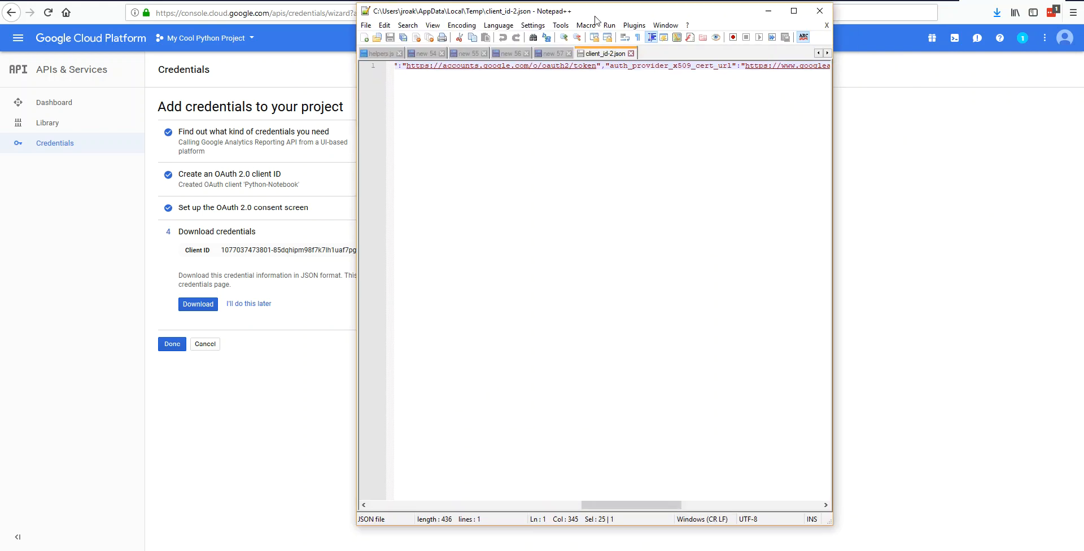